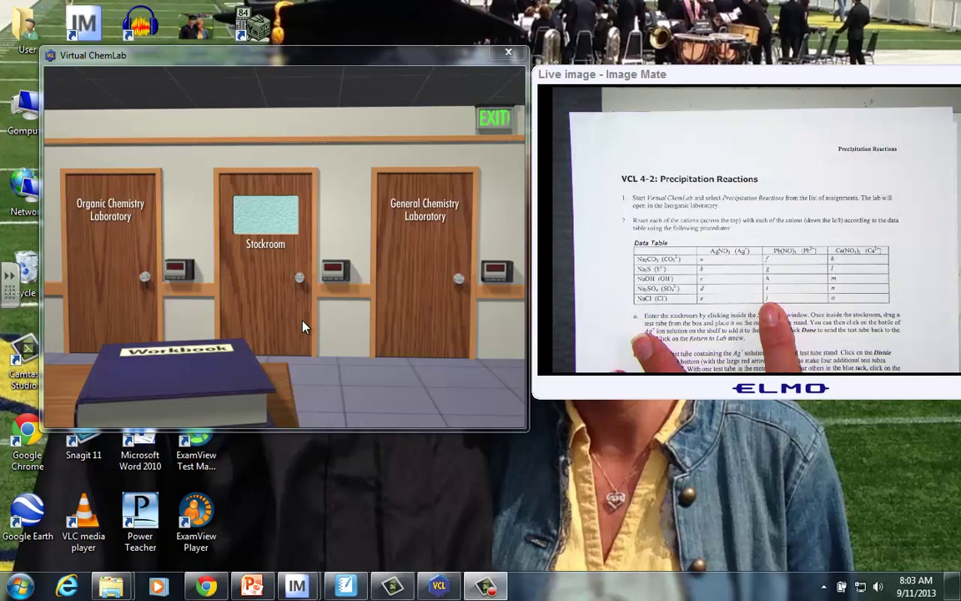
Step: Open the workbook to the VCL 4-1 to 4-5 page
{"action": "left_click", "coordinate": [201, 361]}
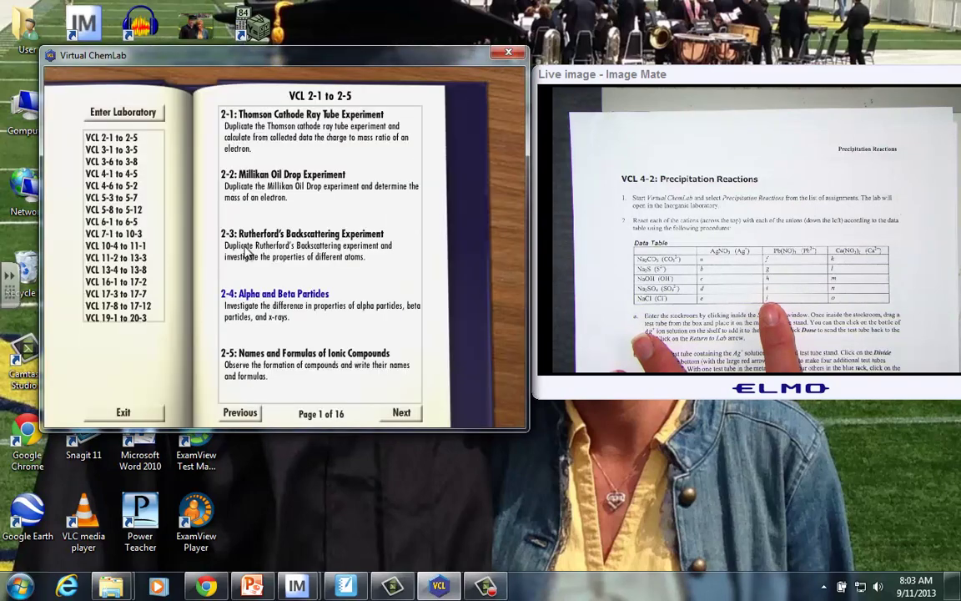
{"action": "left_click", "coordinate": [112, 175]}
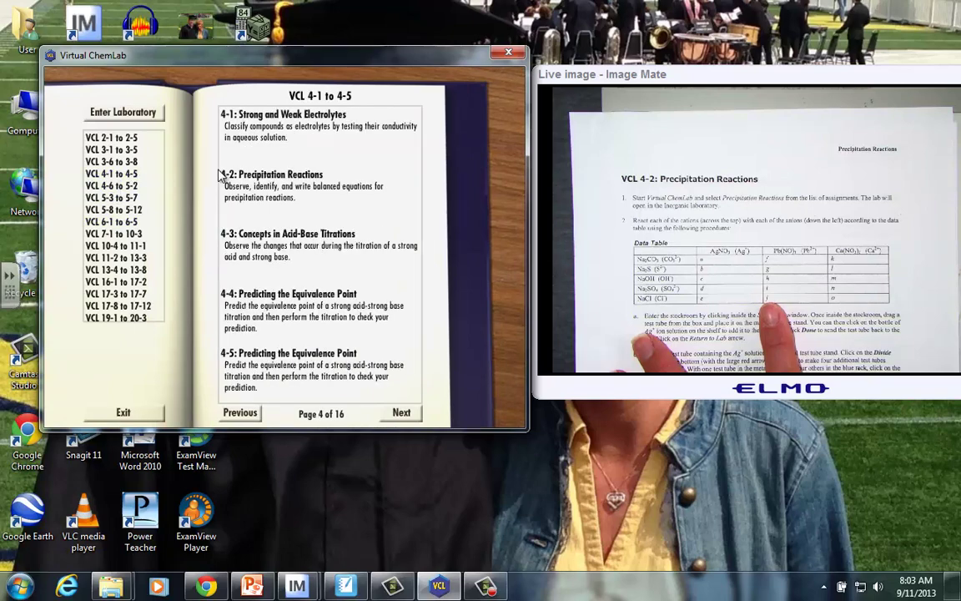
Step: Launch 4-2: Precipitation Reactions to load the Inorganic laboratory and worksheet
{"action": "left_click", "coordinate": [240, 176]}
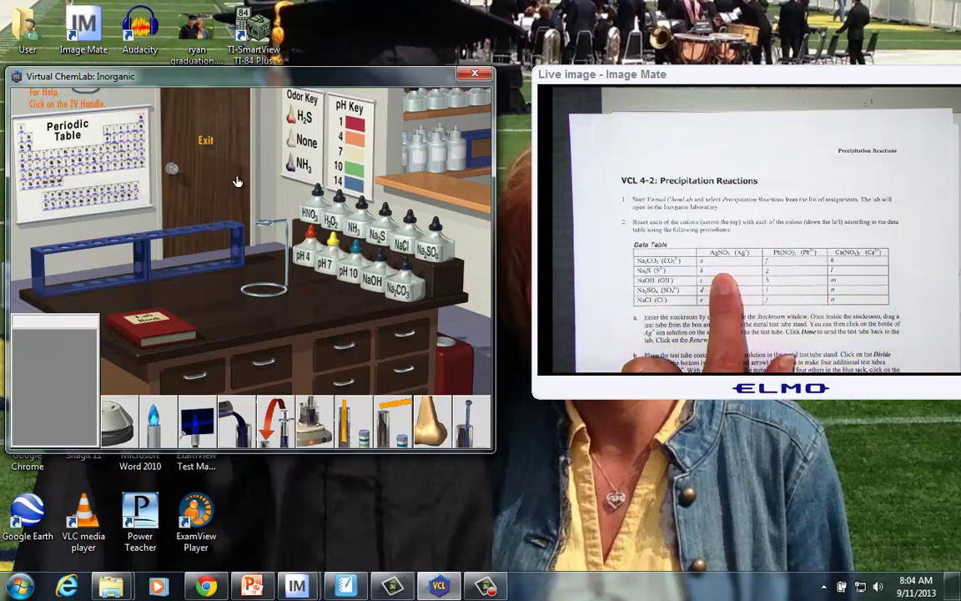
Step: In the stockroom, fill a test tube with Ag+ solution and send it to the lab
{"action": "left_click", "coordinate": [469, 162]}
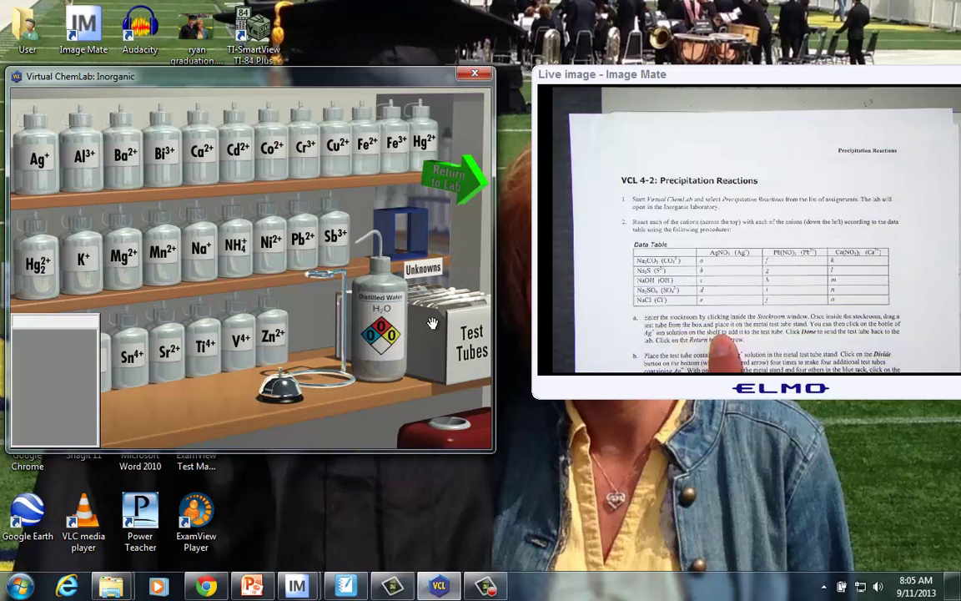
{"action": "left_click_drag", "start_coordinate": [442, 296], "coordinate": [313, 296]}
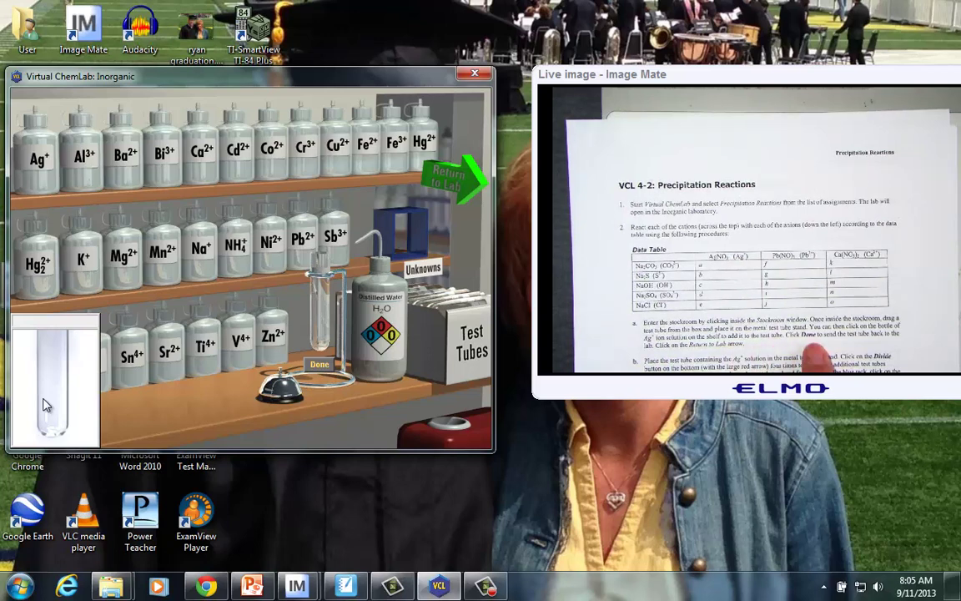
{"action": "left_click", "coordinate": [33, 159]}
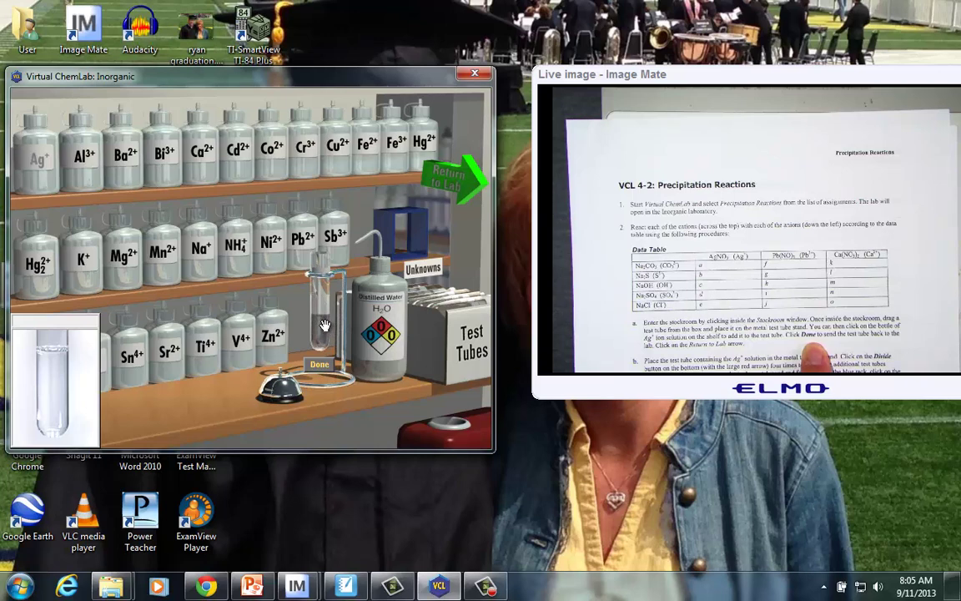
{"action": "left_click", "coordinate": [318, 367]}
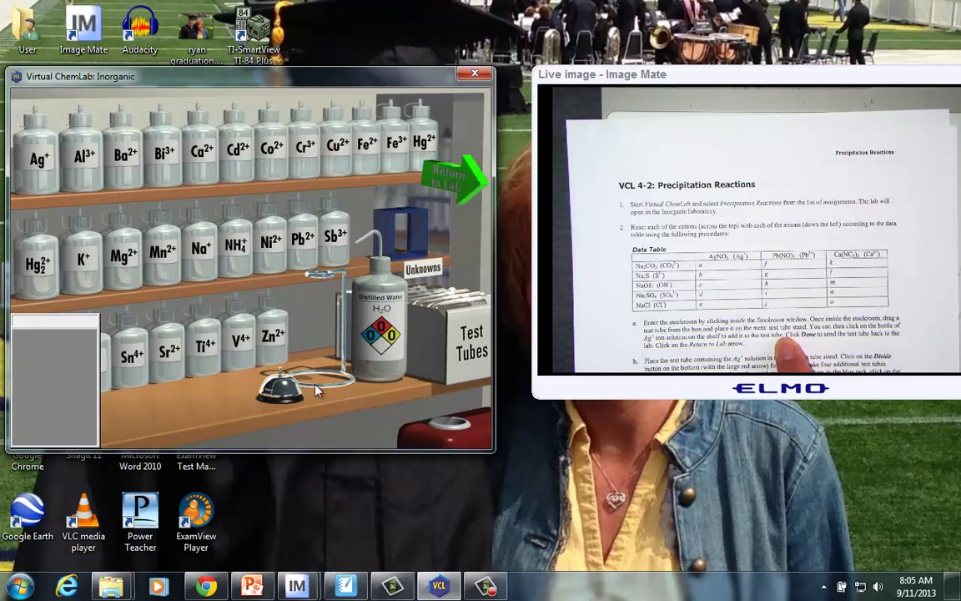
Step: Return to the lab and view the Ag+ test tube in the rack
{"action": "left_click", "coordinate": [462, 188]}
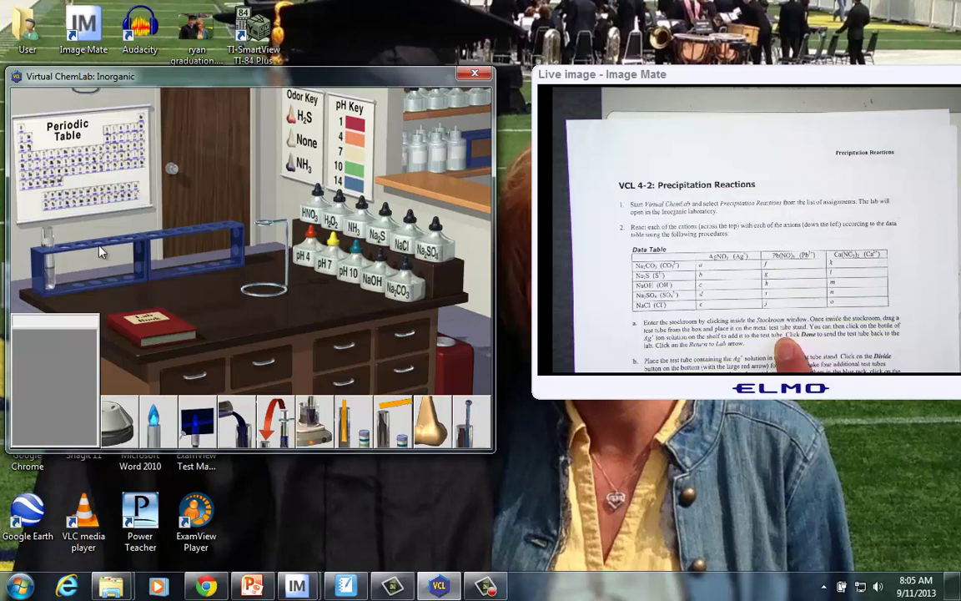
{"action": "left_click", "coordinate": [50, 243]}
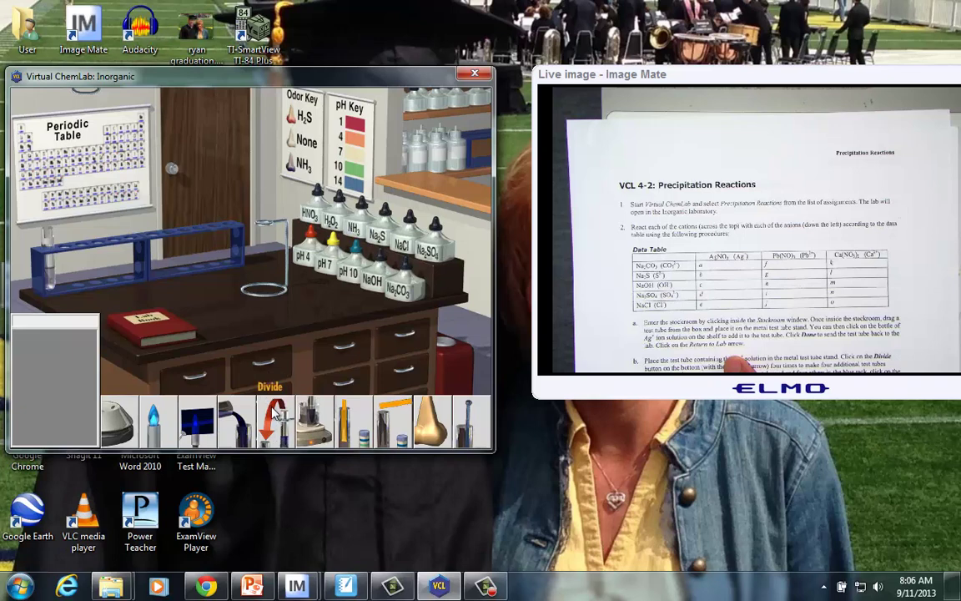
Step: Place the Ag+ tube on the metal stand and divide it into four extra tubes
{"action": "left_click_drag", "start_coordinate": [46, 265], "coordinate": [254, 250]}
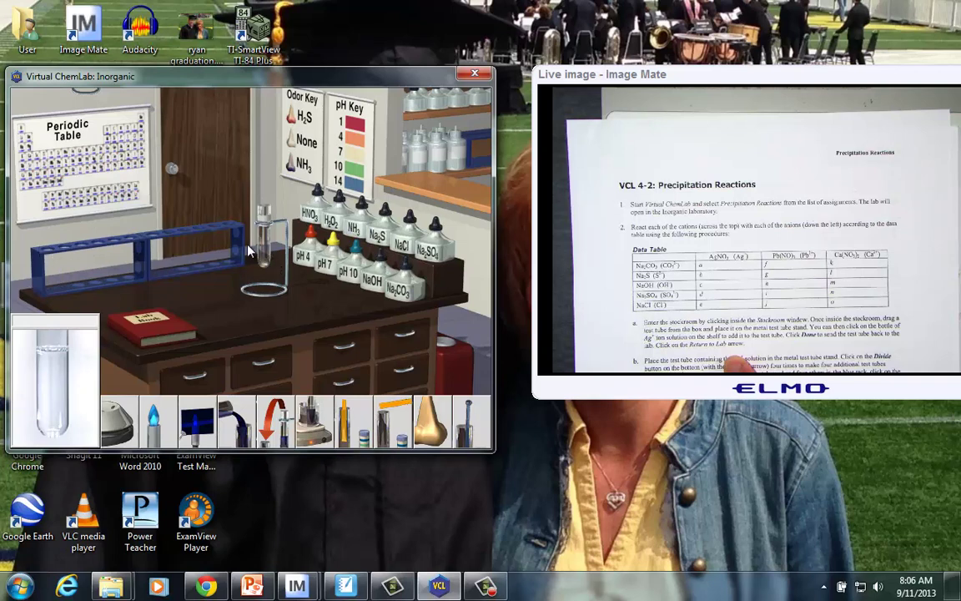
{"action": "left_click", "coordinate": [274, 415]}
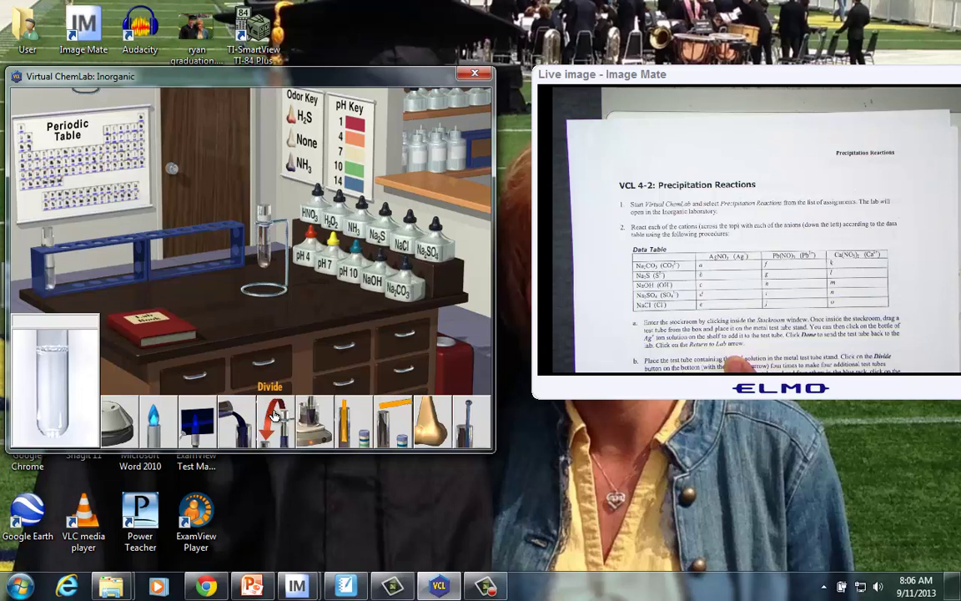
{"action": "left_click", "coordinate": [275, 415]}
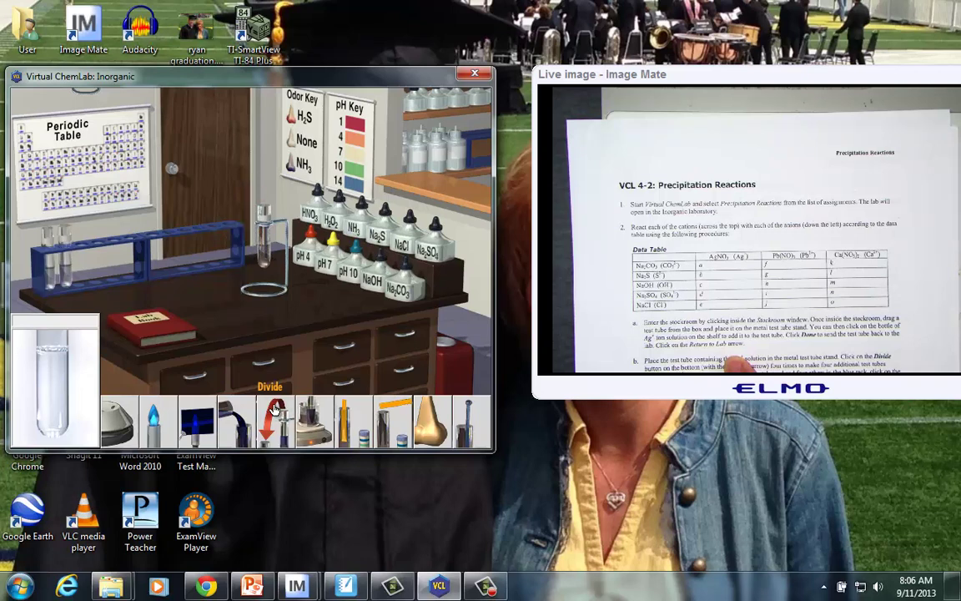
{"action": "left_click", "coordinate": [274, 409]}
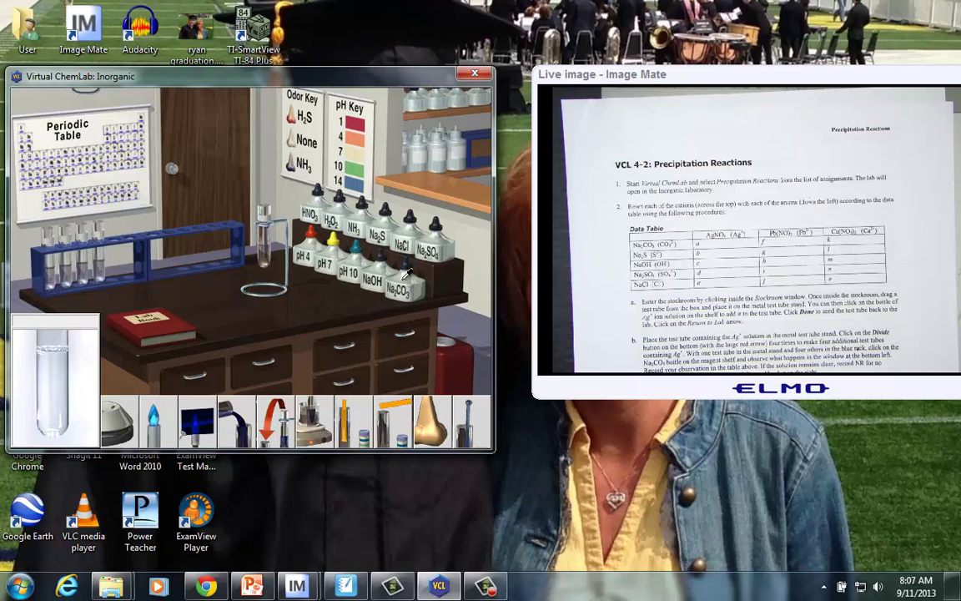
Step: Add Na2CO3 to the Ag+ tube, rack the precipitate tube, and stand a fresh Ag+ tube
{"action": "left_click", "coordinate": [407, 270]}
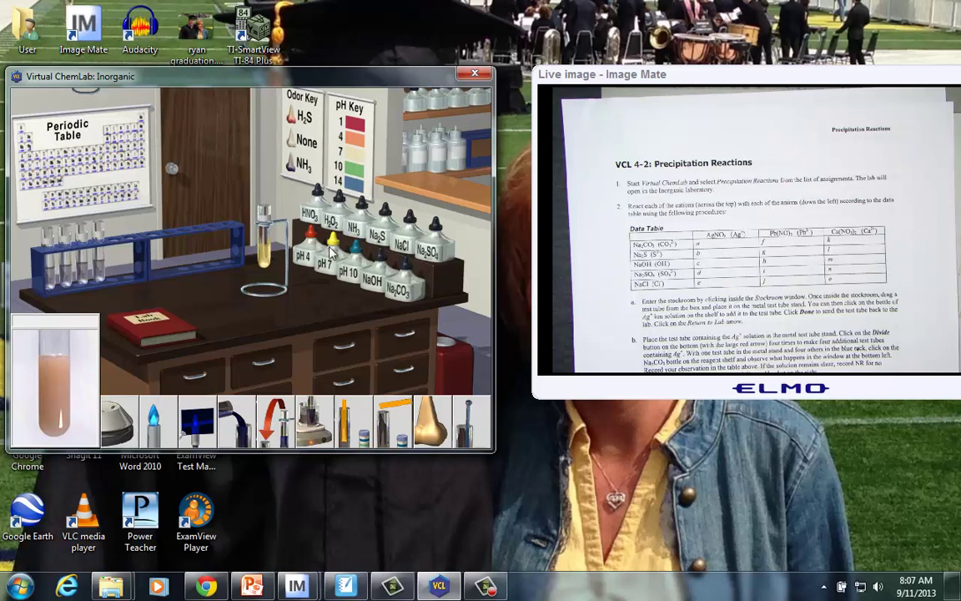
{"action": "left_click_drag", "start_coordinate": [263, 236], "coordinate": [215, 238]}
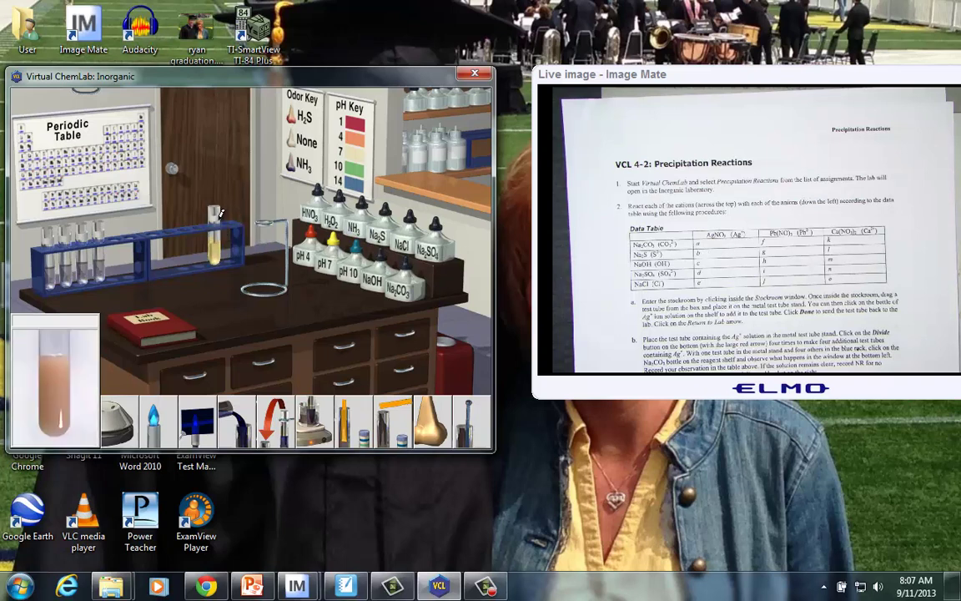
{"action": "left_click_drag", "start_coordinate": [92, 229], "coordinate": [263, 260]}
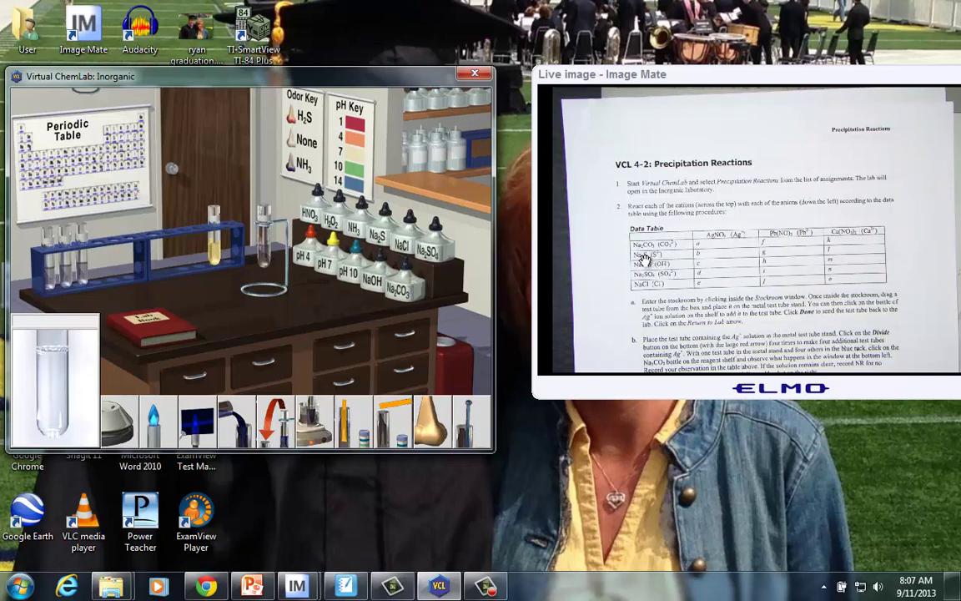
Step: Add Na2S to the Ag+ tube, forming a black precipitate
{"action": "left_click", "coordinate": [382, 227]}
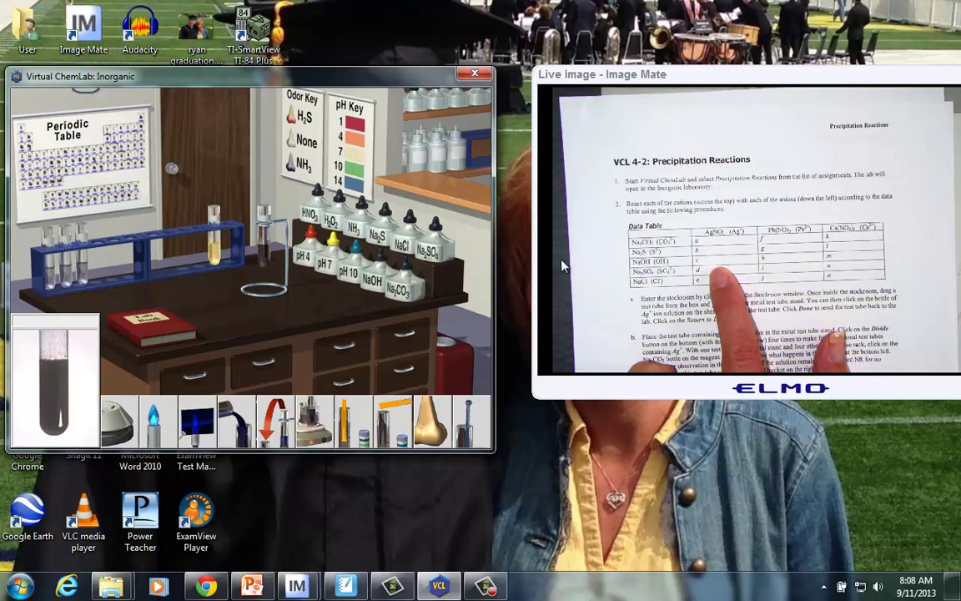
Step: Rack the black Na2S tube, stand the next Ag+ tube, and add NaOH
{"action": "left_click_drag", "start_coordinate": [263, 251], "coordinate": [200, 233]}
{"action": "left_click_drag", "start_coordinate": [81, 241], "coordinate": [272, 249]}
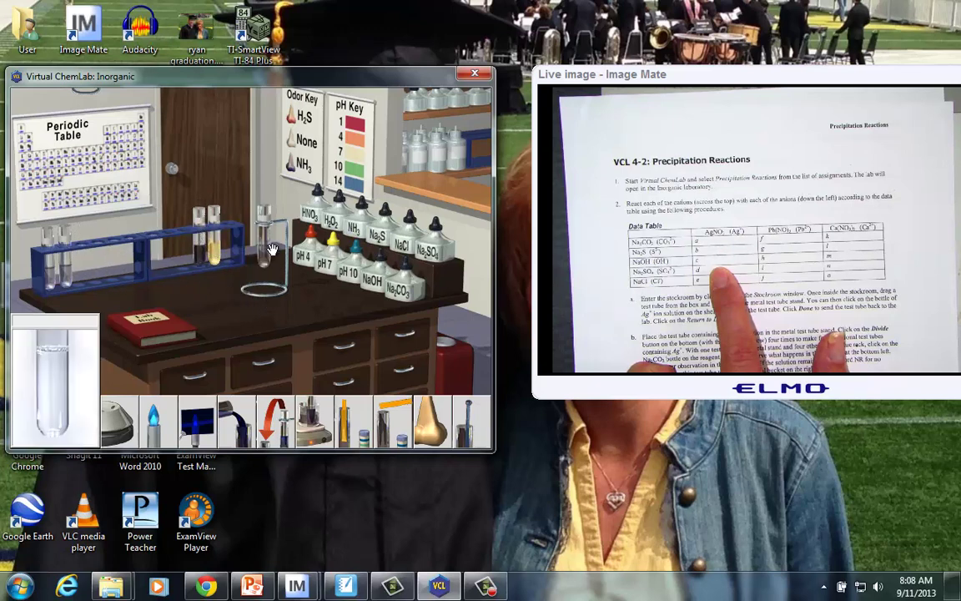
{"action": "left_click", "coordinate": [380, 278]}
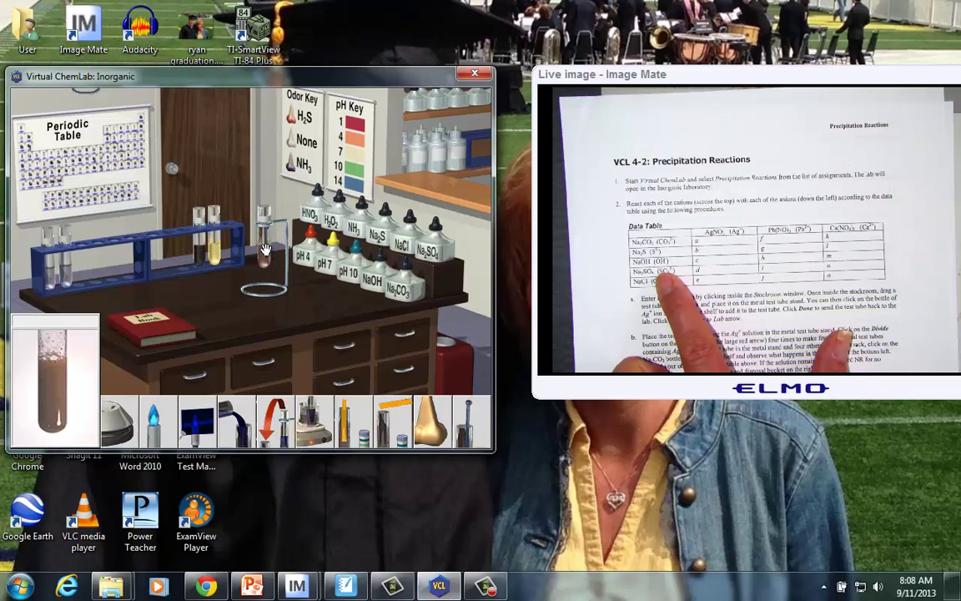
Step: Move the brown NaOH tube to the rack and stand a fresh Ag+ tube
{"action": "left_click_drag", "start_coordinate": [265, 250], "coordinate": [181, 242]}
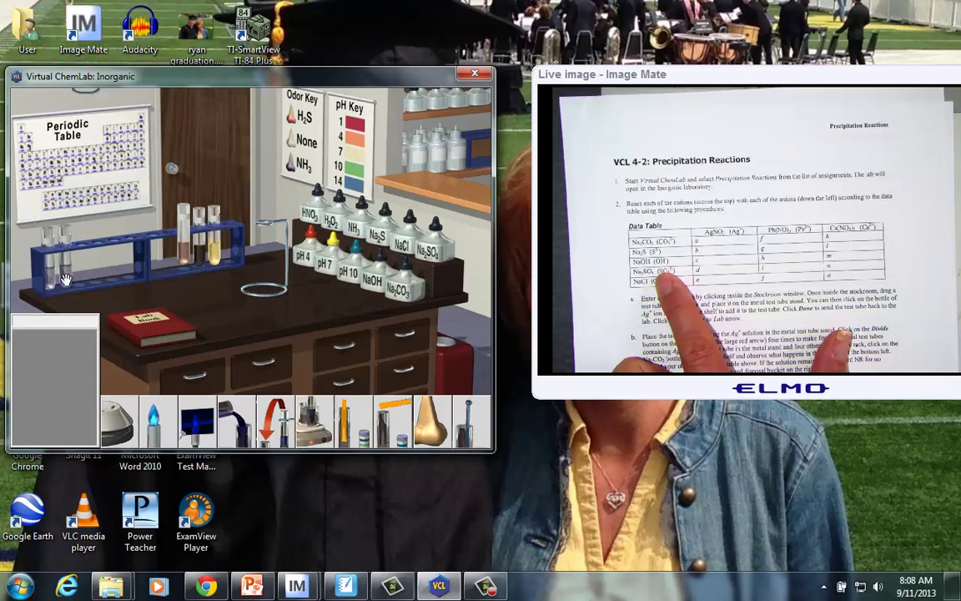
{"action": "left_click_drag", "start_coordinate": [67, 280], "coordinate": [262, 271]}
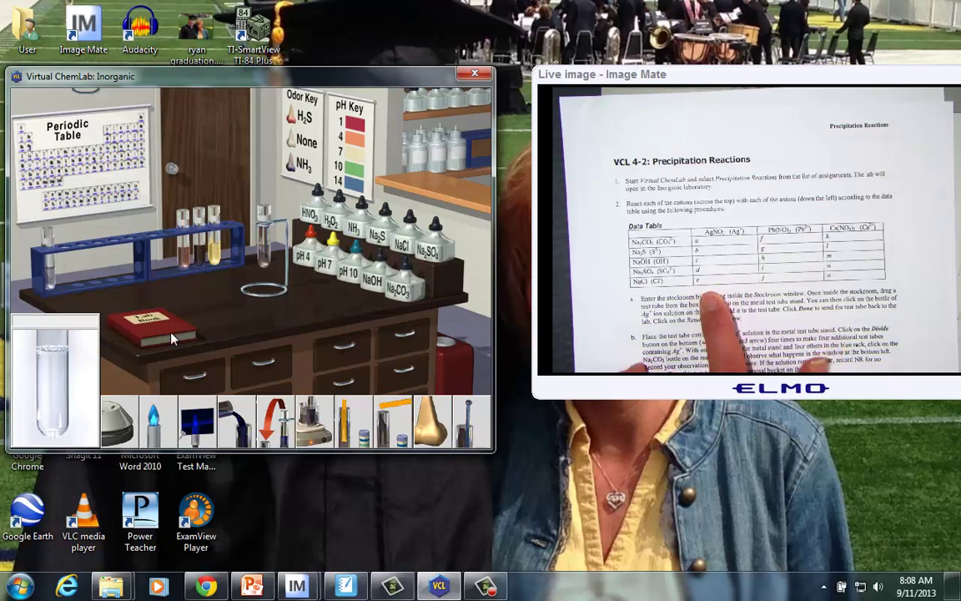
Step: Add NaCl to the Ag+ tube, giving a white cloudy precipitate
{"action": "left_click_drag", "start_coordinate": [47, 276], "coordinate": [160, 230]}
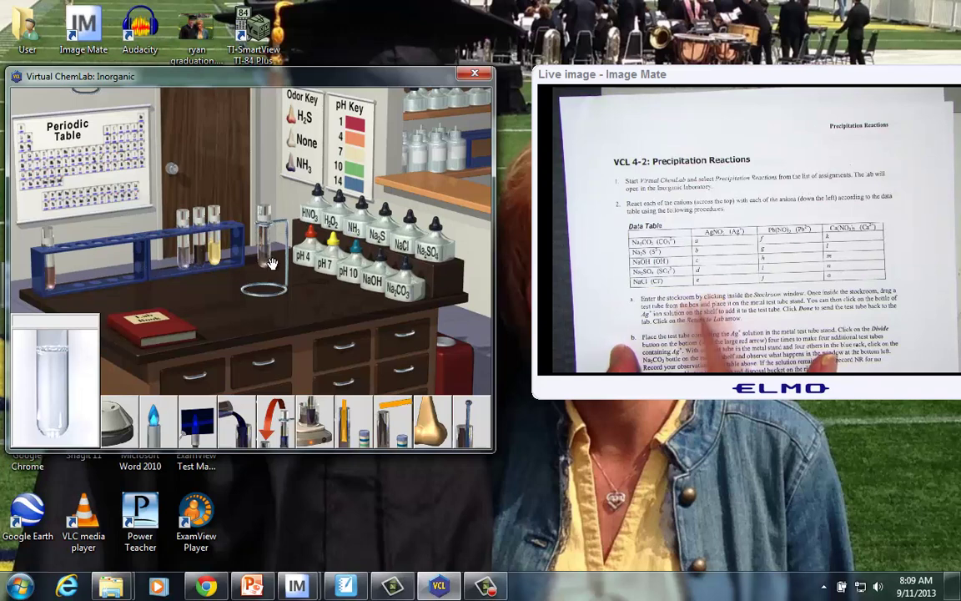
{"action": "left_click", "coordinate": [414, 238]}
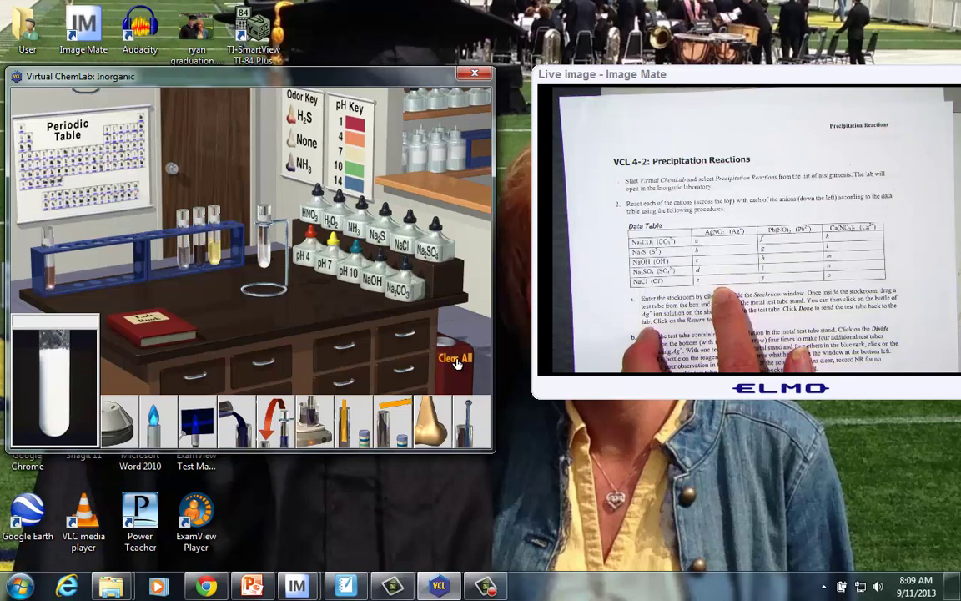
Step: Clear all used tubes, then fill a fresh stockroom test tube with Pb2+ solution
{"action": "left_click", "coordinate": [457, 363]}
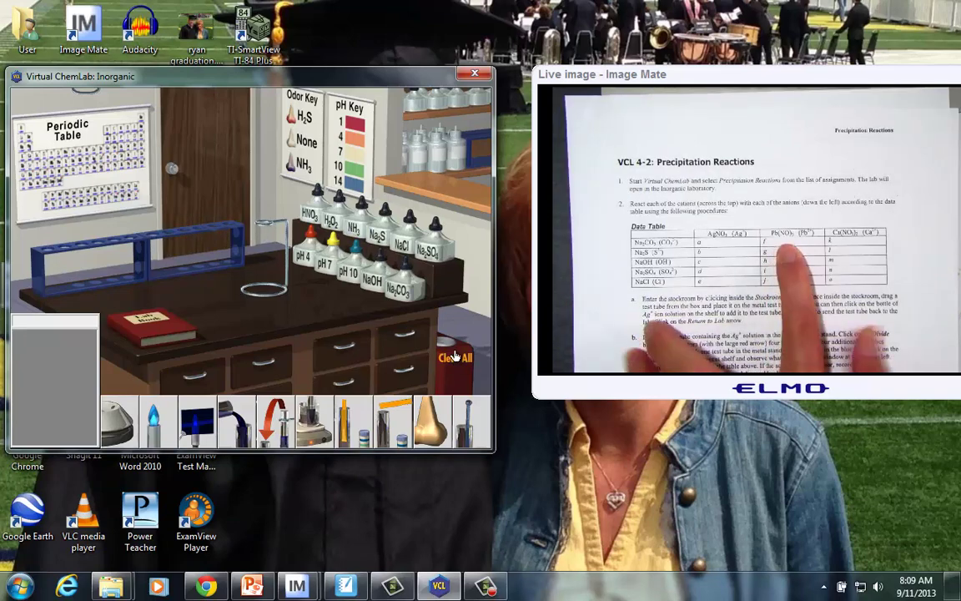
{"action": "left_click", "coordinate": [469, 127]}
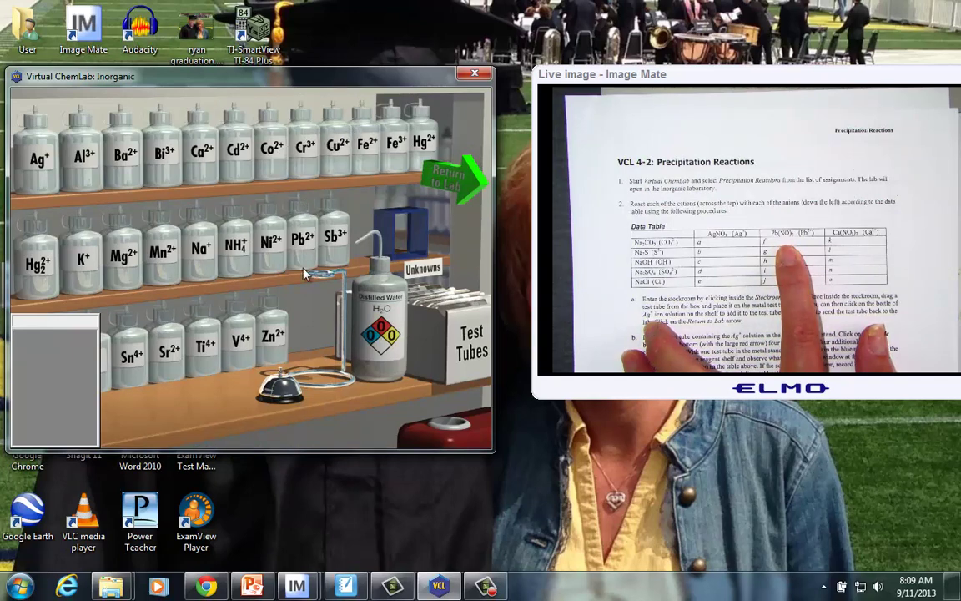
{"action": "left_click_drag", "start_coordinate": [443, 300], "coordinate": [345, 307]}
{"action": "mouse_move", "coordinate": [326, 302]}
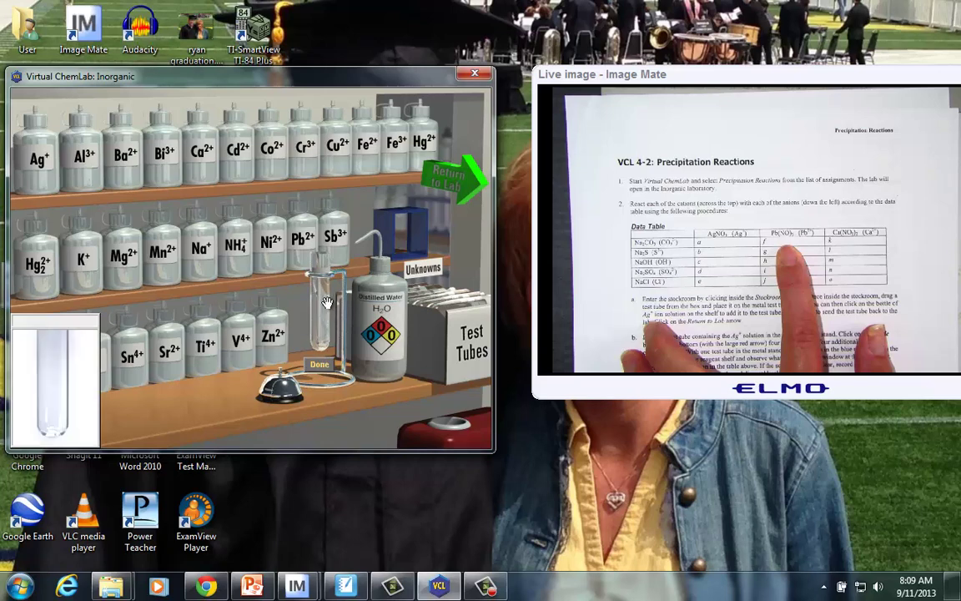
{"action": "left_click", "coordinate": [306, 233]}
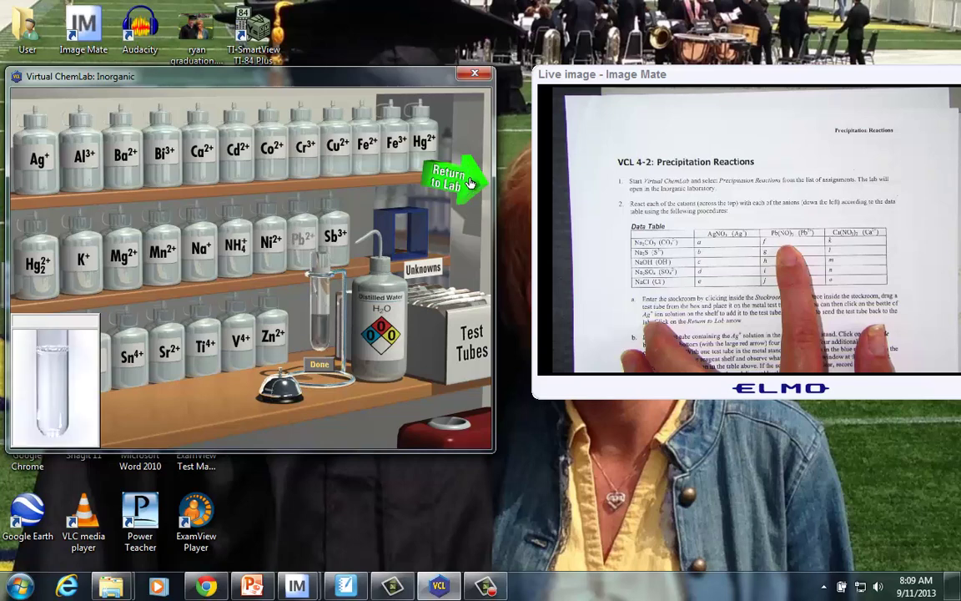
{"action": "left_click", "coordinate": [328, 372]}
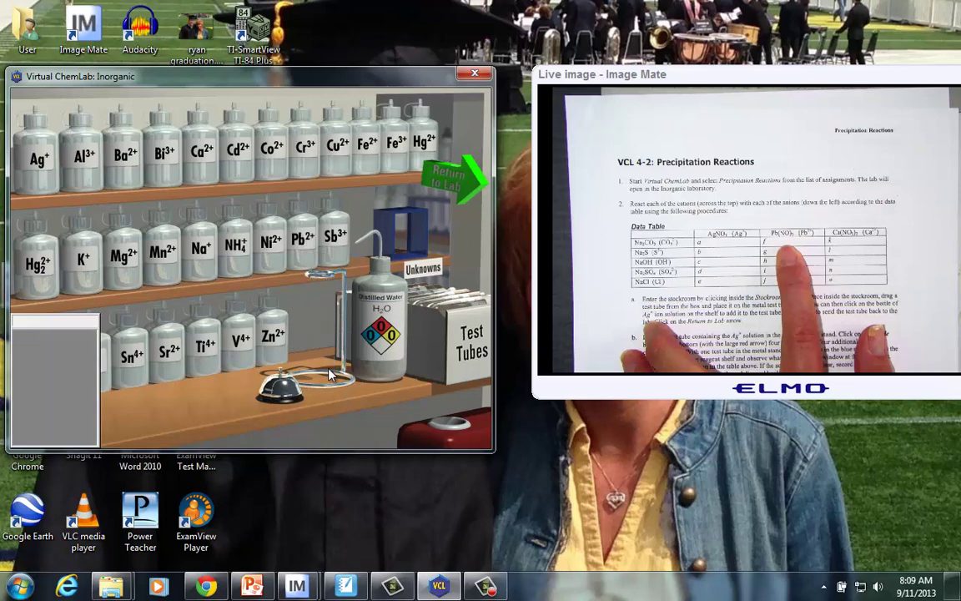
Step: Back in the lab, set the Pb2+ tube on the metal stand and divide it
{"action": "left_click", "coordinate": [451, 178]}
{"action": "left_click", "coordinate": [49, 235]}
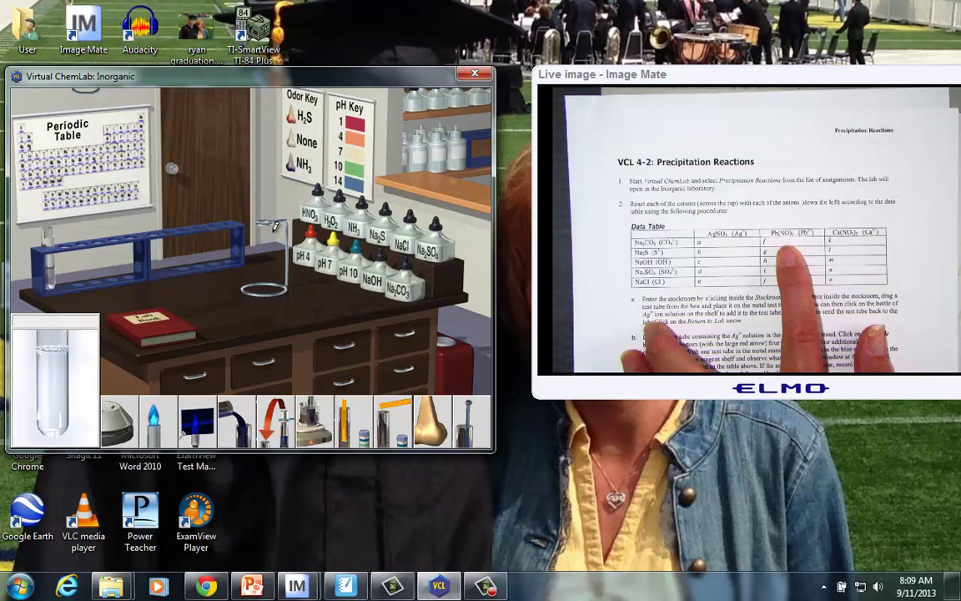
{"action": "left_click_drag", "start_coordinate": [50, 274], "coordinate": [263, 248]}
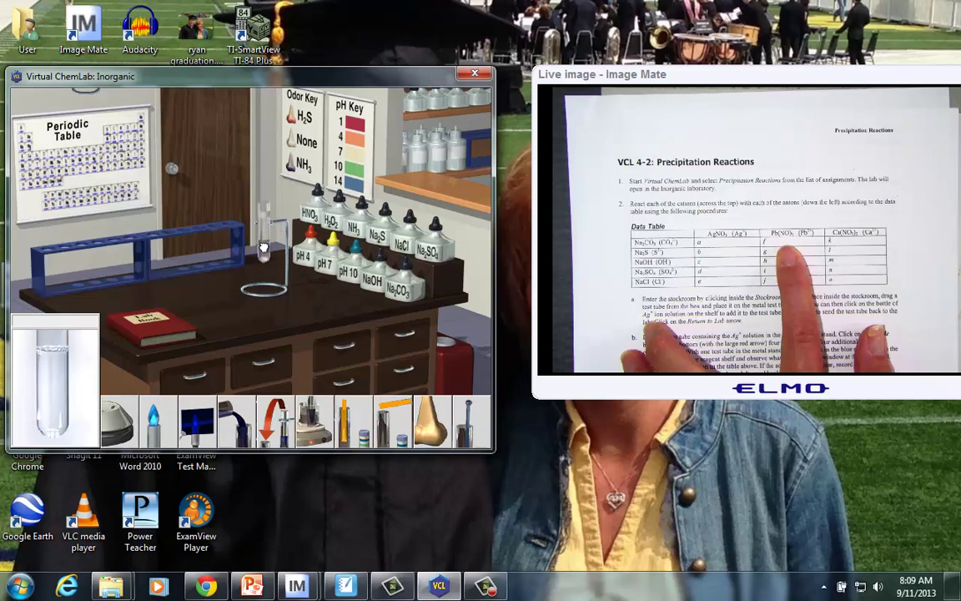
{"action": "left_click", "coordinate": [275, 431]}
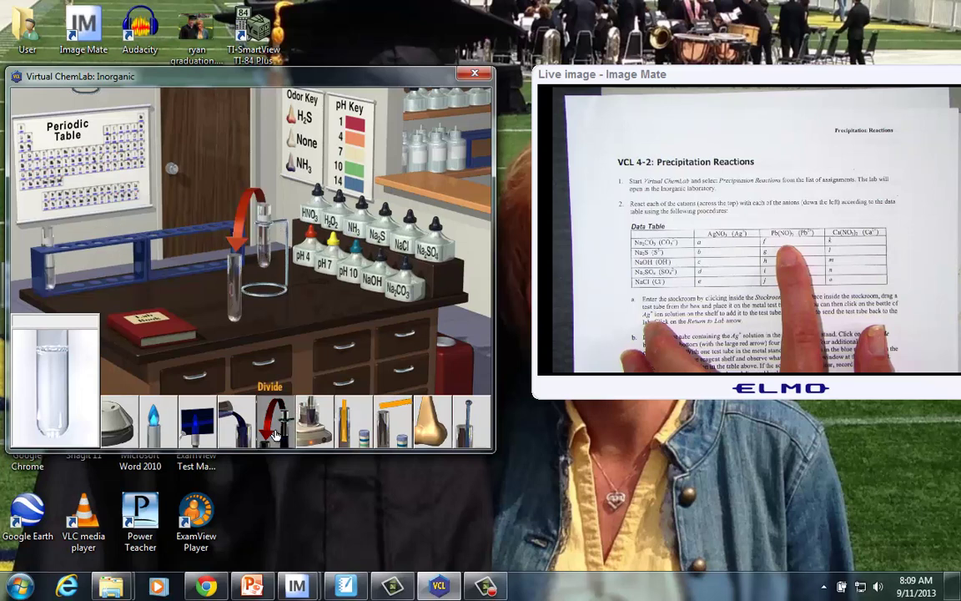